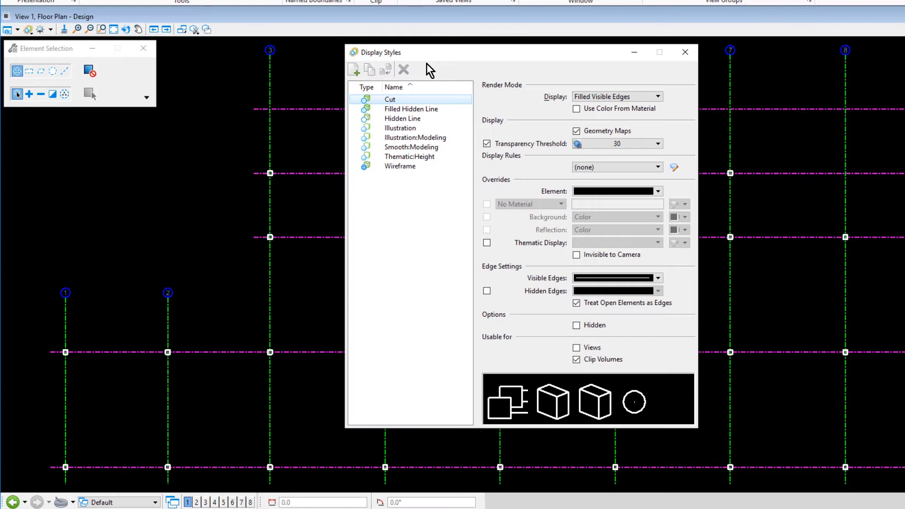
Create a new display style named Structural
left_click(356, 72)
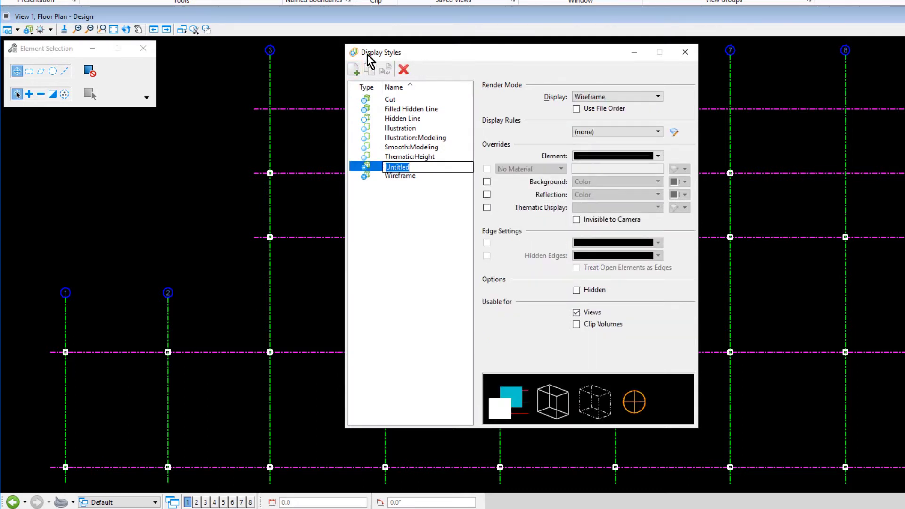
type("Structural")
key("Return")
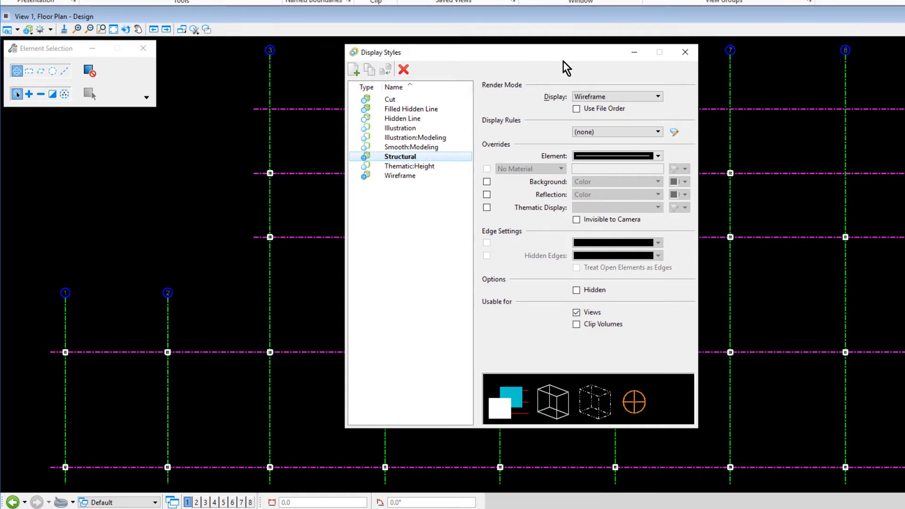
Open the display rules editor from the Structural style and create a display rule set named Structural
left_click(673, 132)
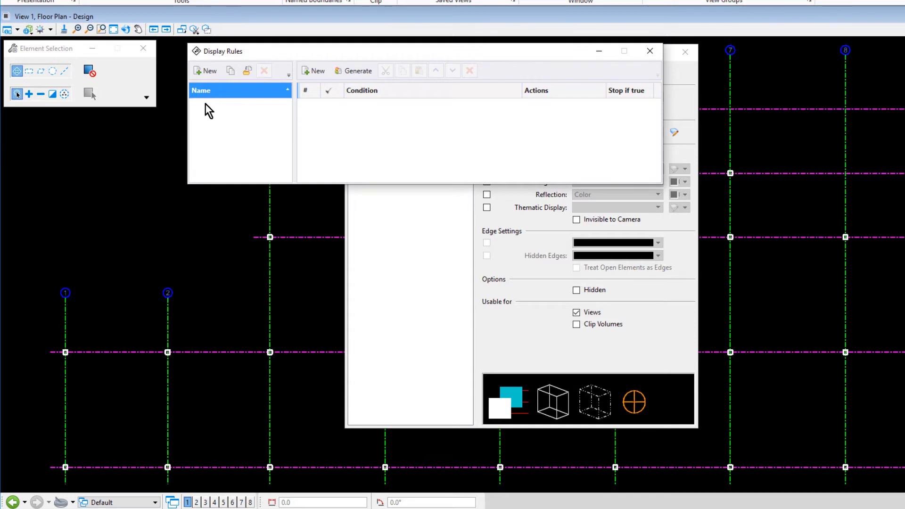
left_click(203, 71)
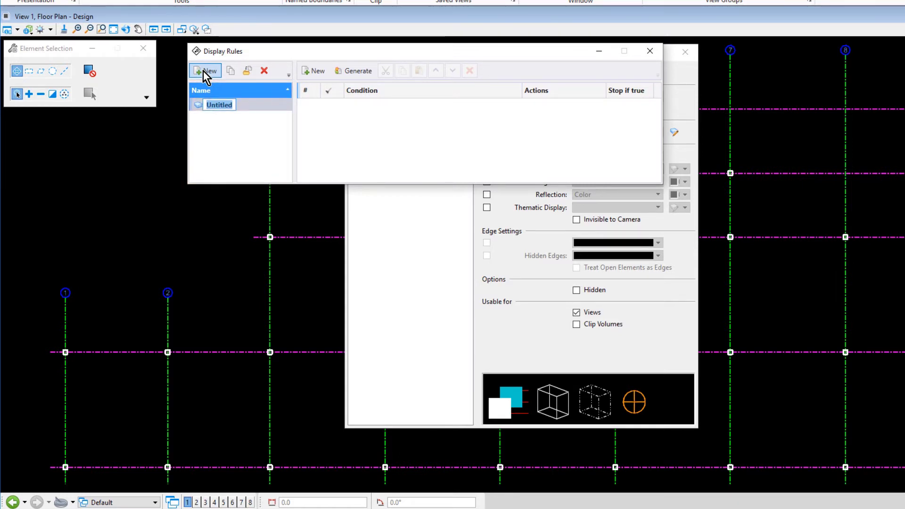
type("Structural")
key("Return")
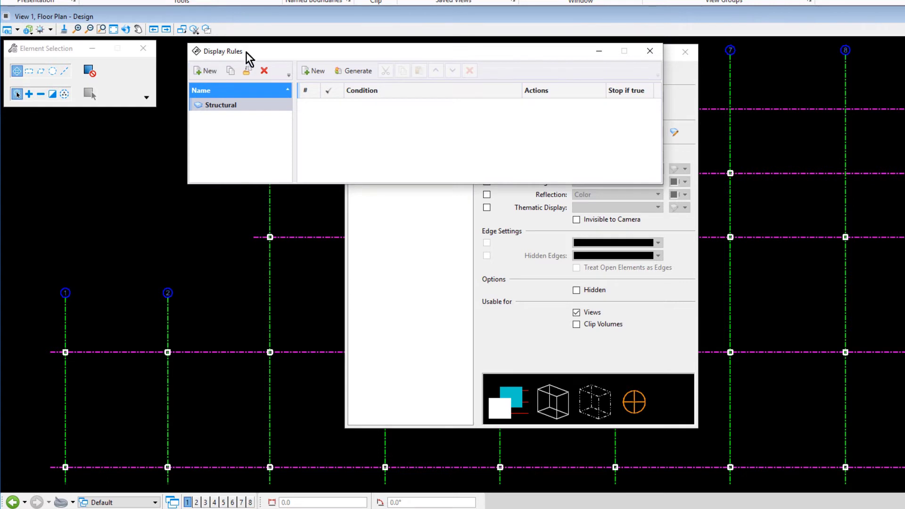
Add a rule to the Structural rule set with the condition that the reference Logical Name equals "Structural Grid"
left_click(312, 72)
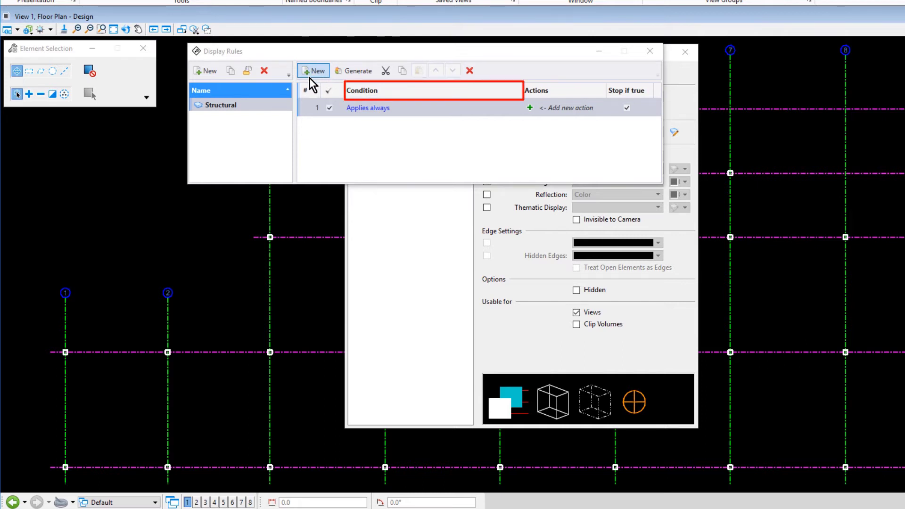
left_click(369, 109)
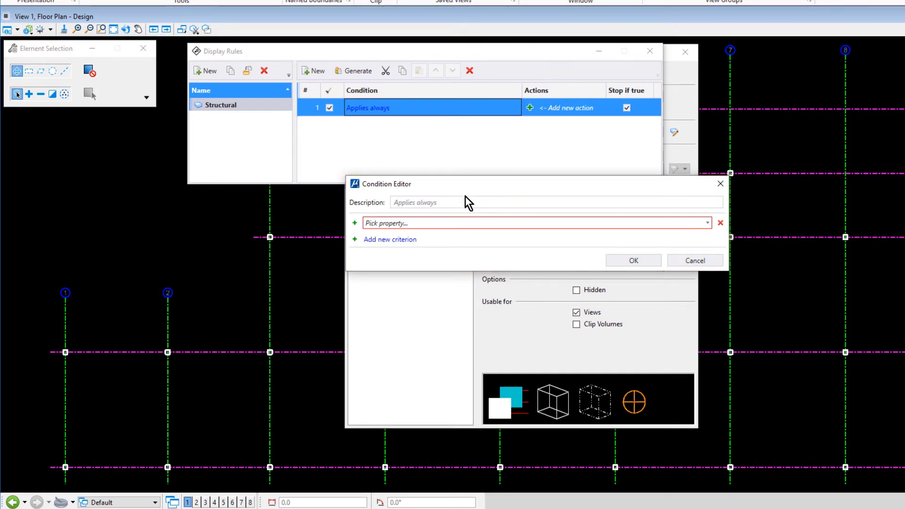
left_click(464, 223)
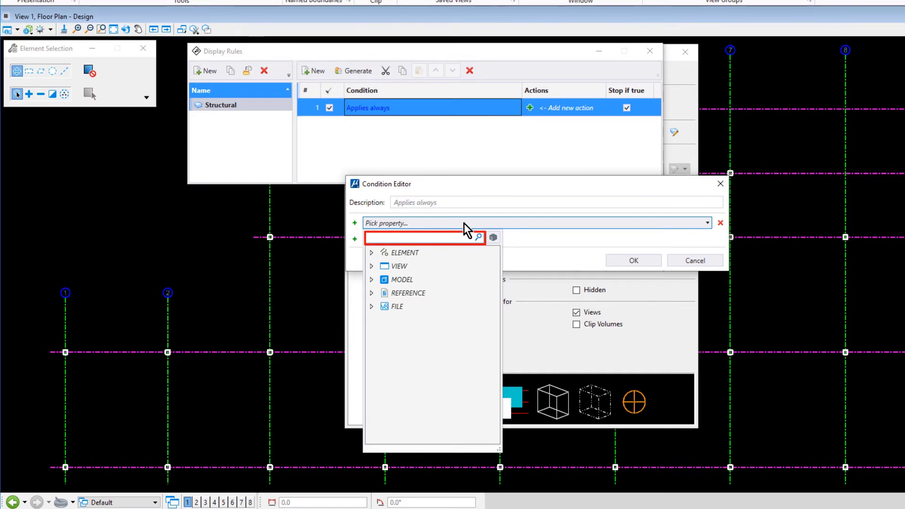
type("logical")
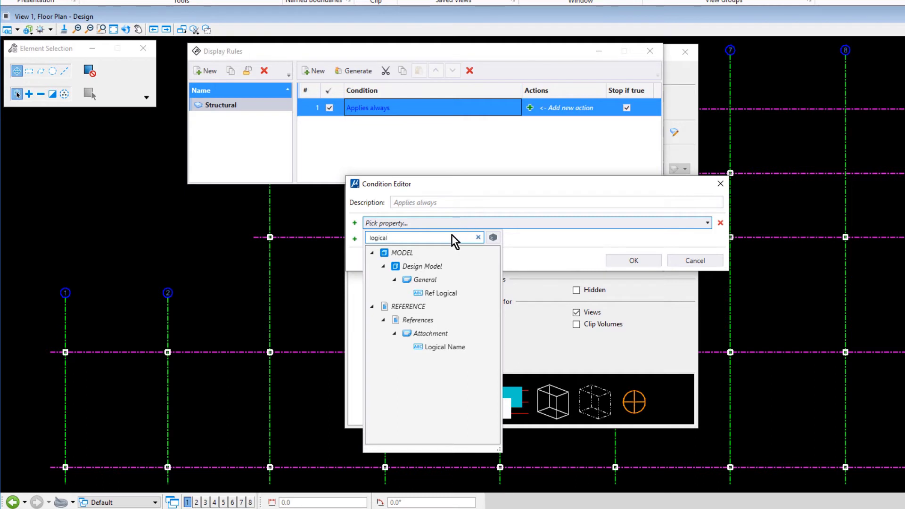
left_click(474, 345)
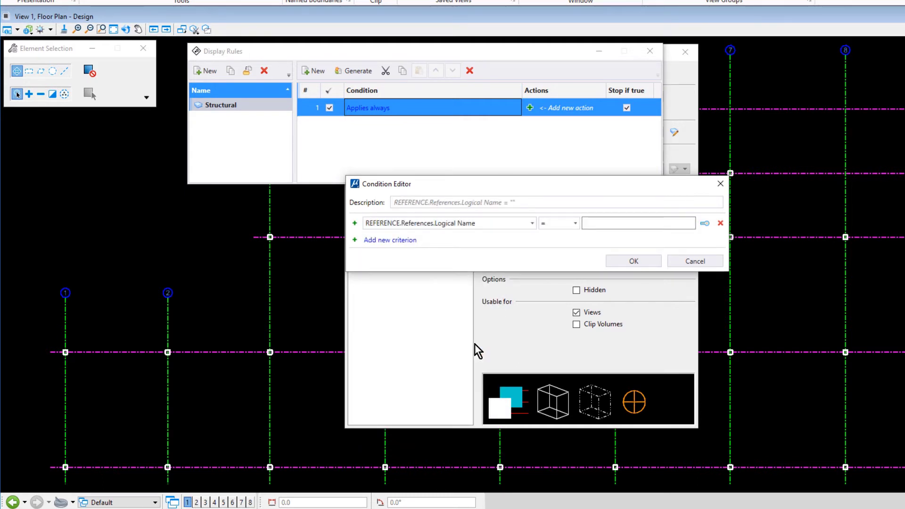
left_click(563, 222)
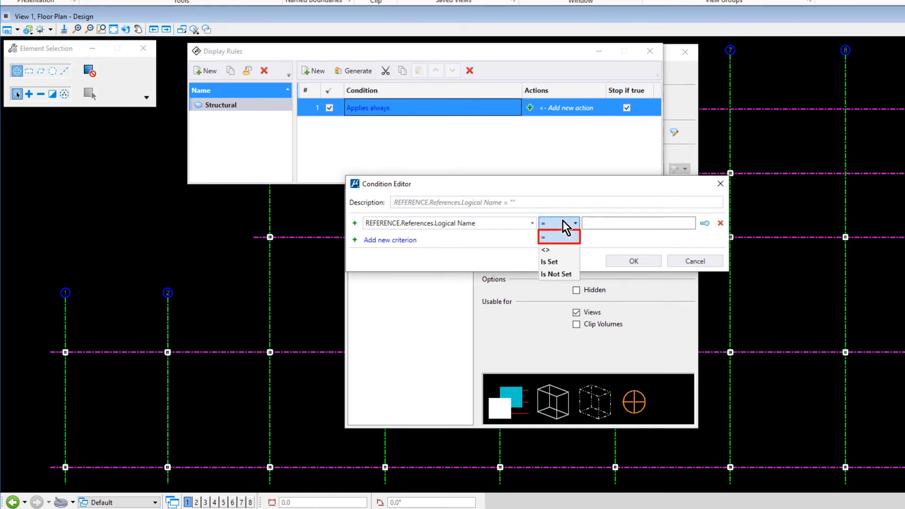
left_click(564, 221)
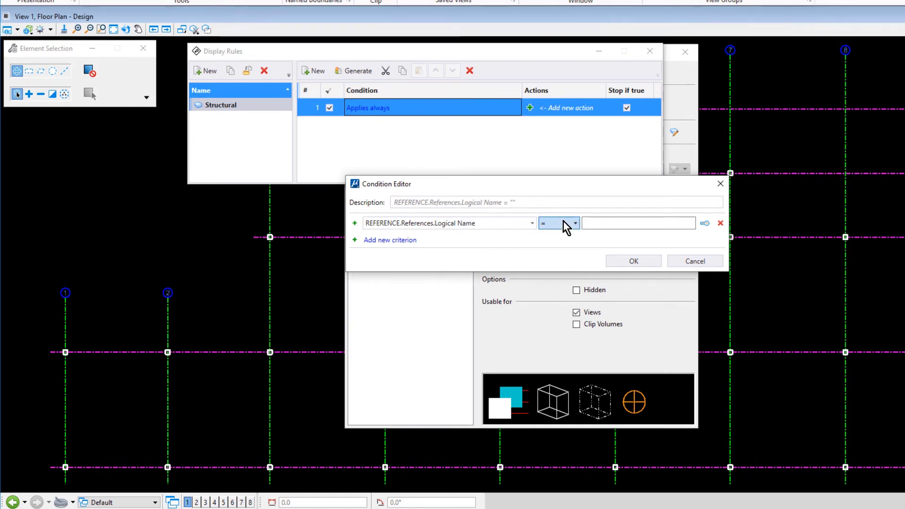
left_click(625, 226)
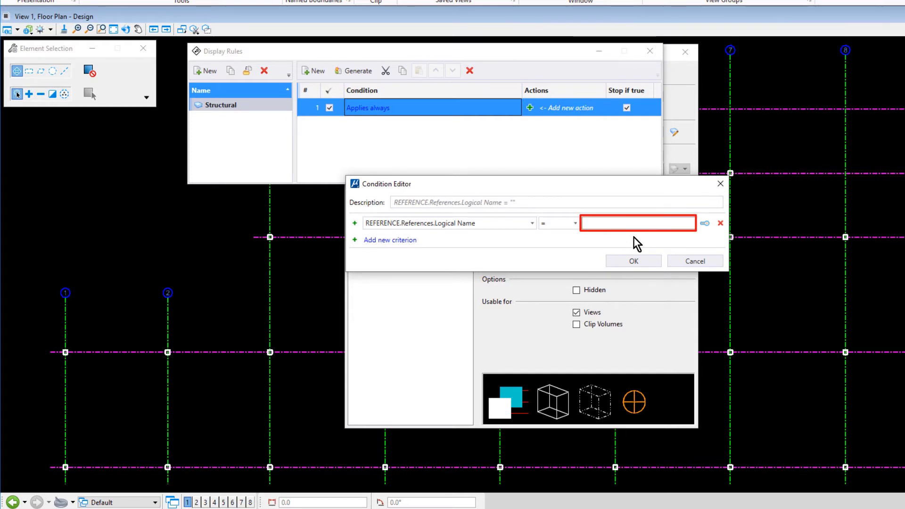
type("Structural Grid")
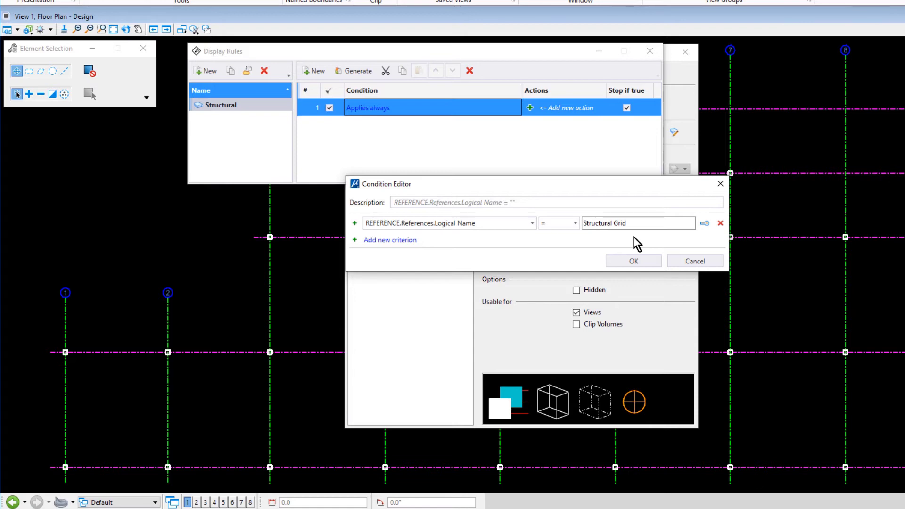
Add an AND criterion requiring the common element Level to differ (<>) from S-COLS, and accept the condition
left_click(393, 241)
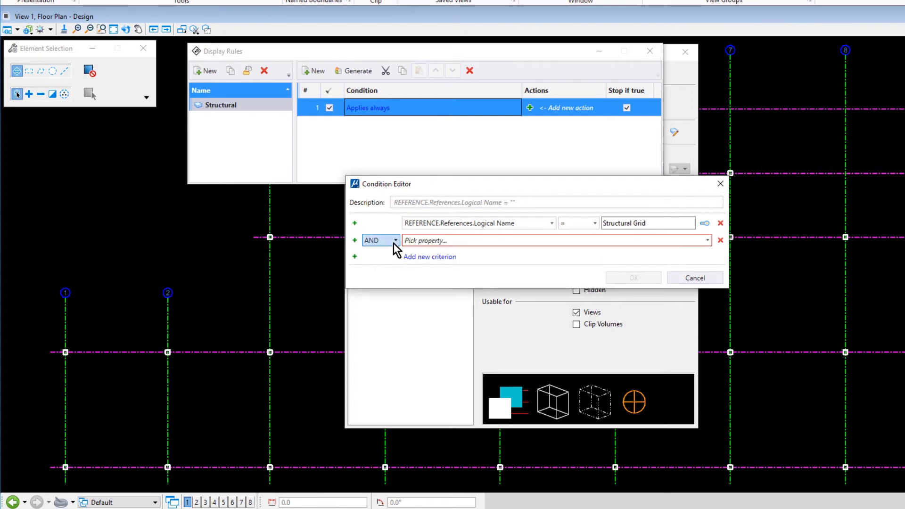
left_click(523, 241)
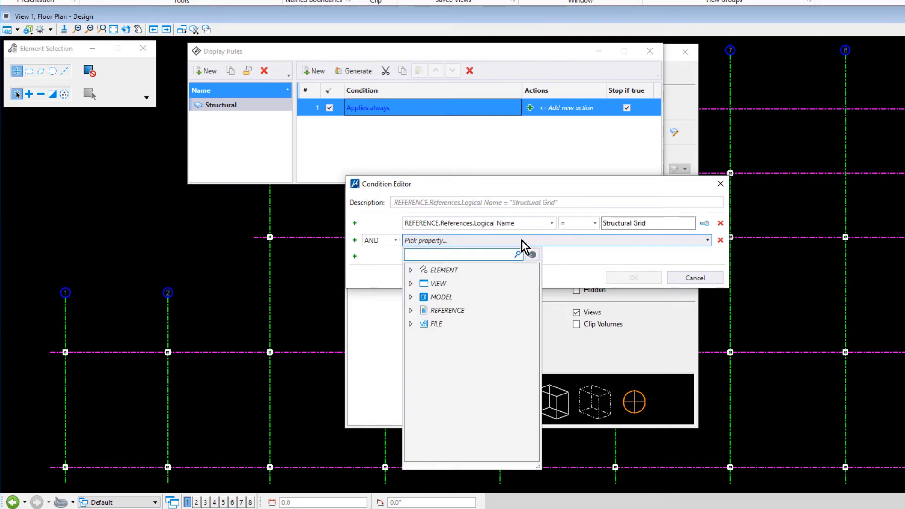
type("level")
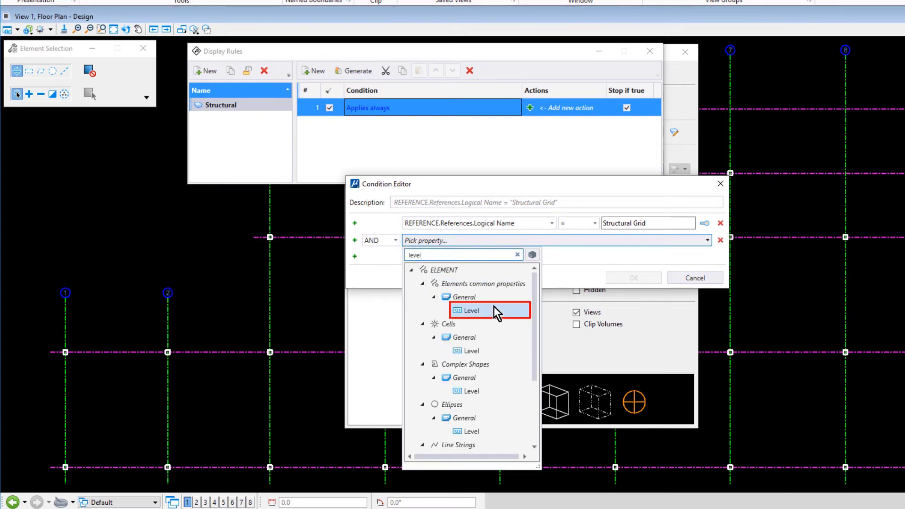
left_click(472, 310)
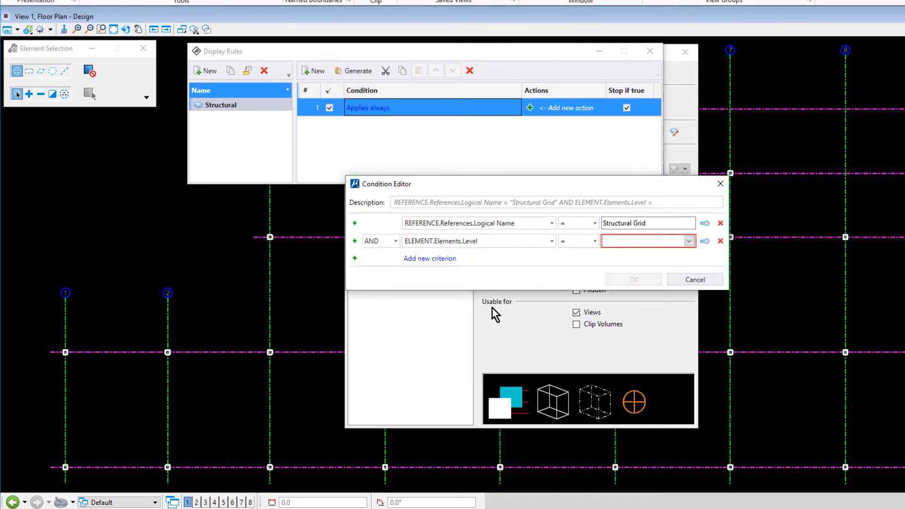
left_click(594, 243)
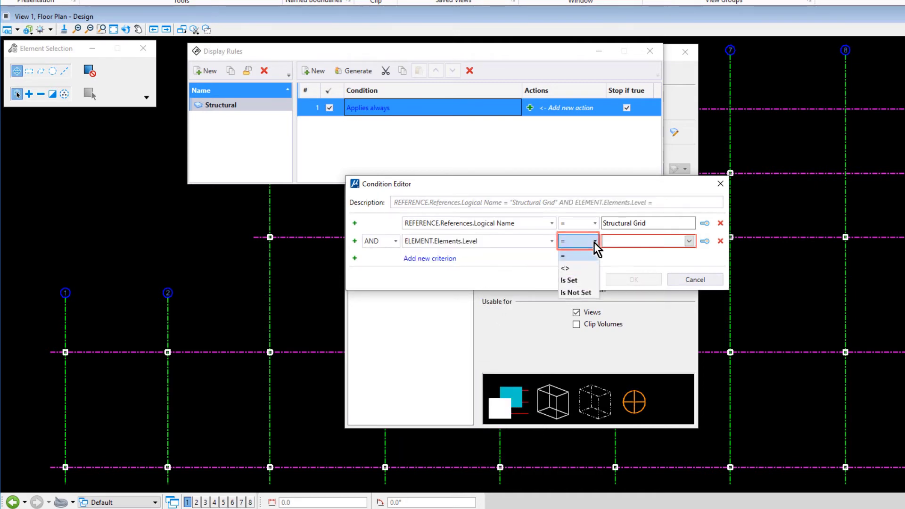
left_click(581, 268)
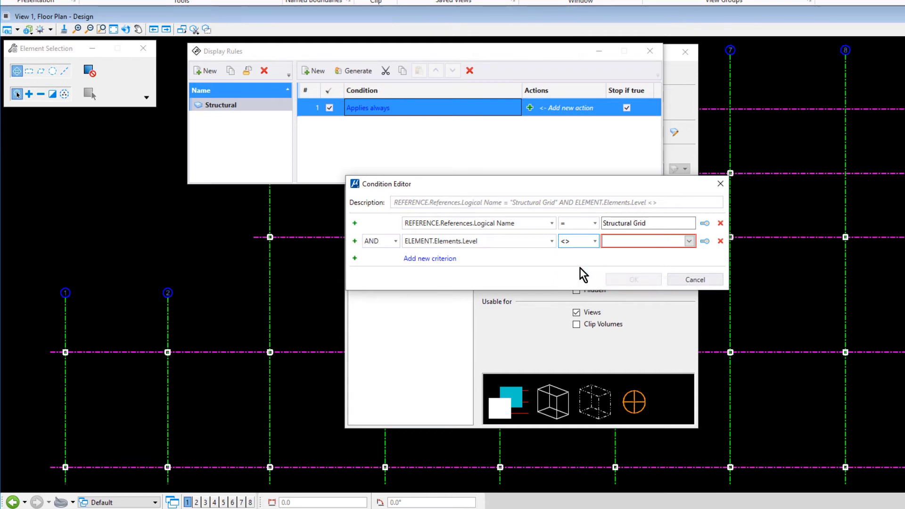
left_click(689, 241)
left_click_drag(689, 269, 692, 397)
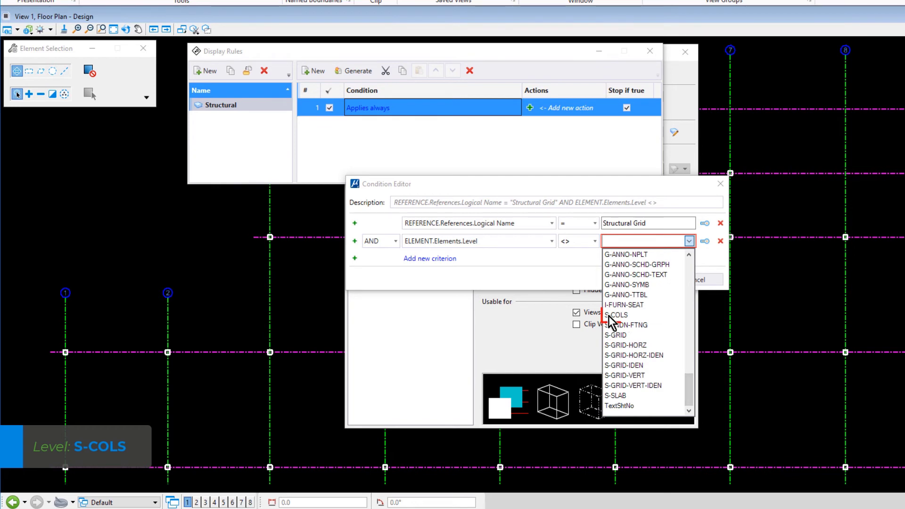
left_click(635, 318)
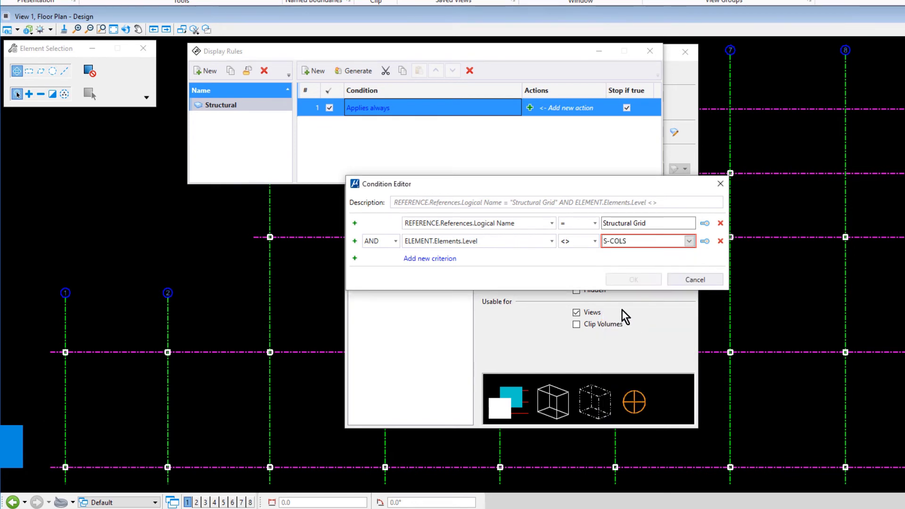
key("Tab")
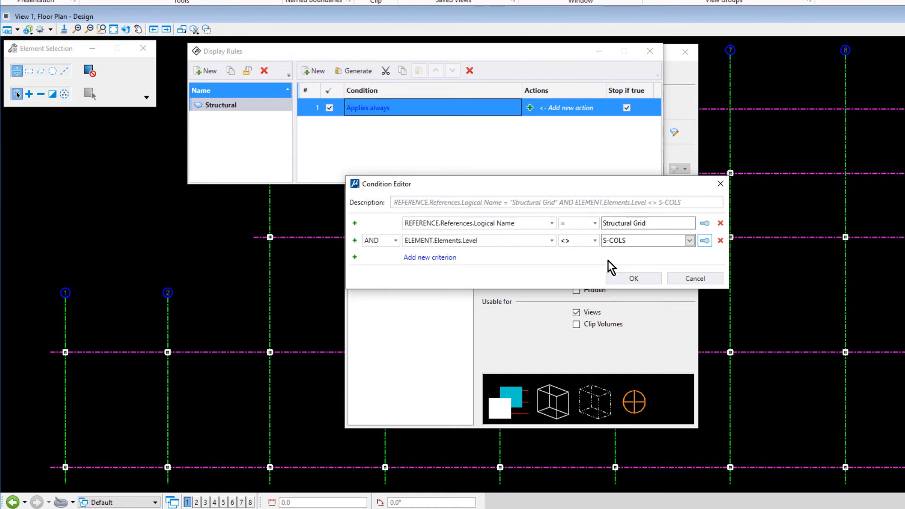
left_click(617, 279)
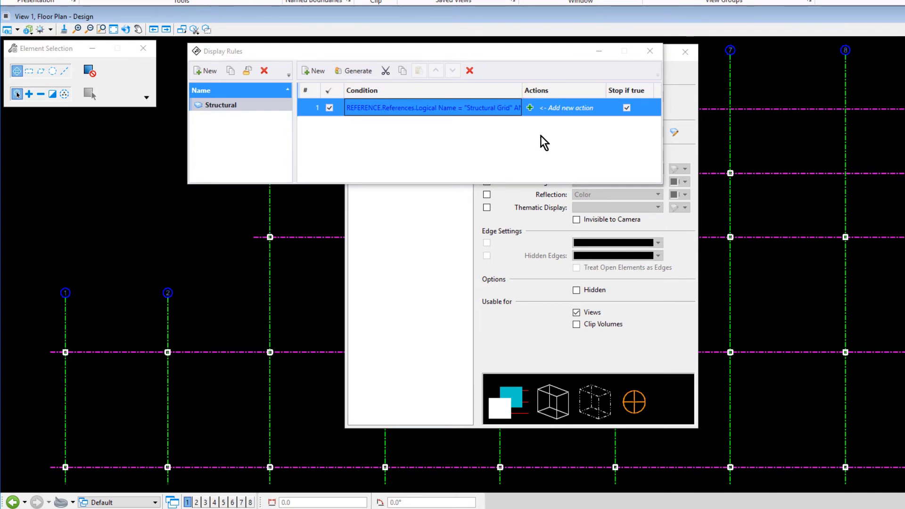
Add a Symbology Overrides action to the rule and set its override color to gray index 22
left_click(530, 108)
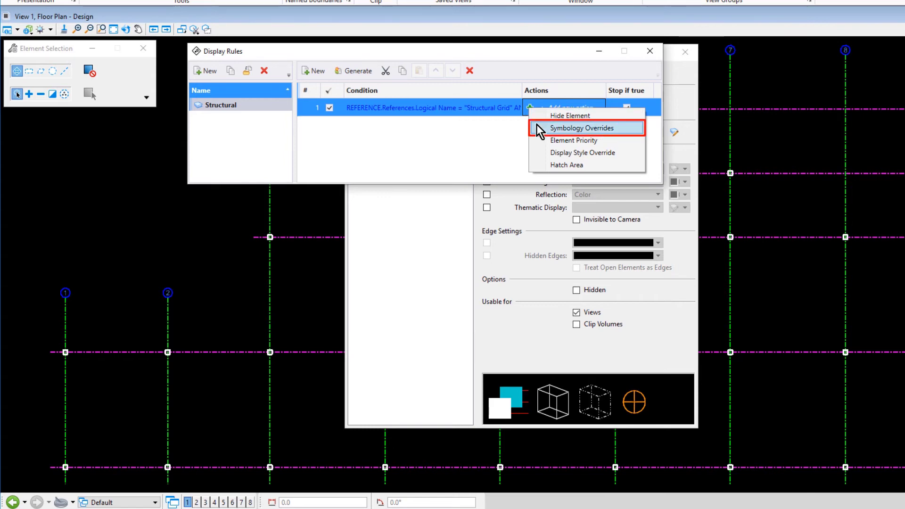
left_click(537, 124)
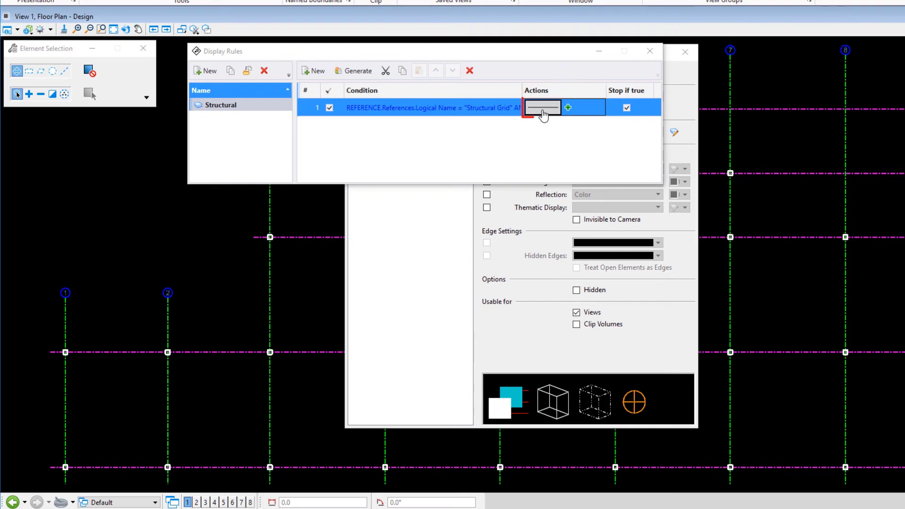
left_click(543, 109)
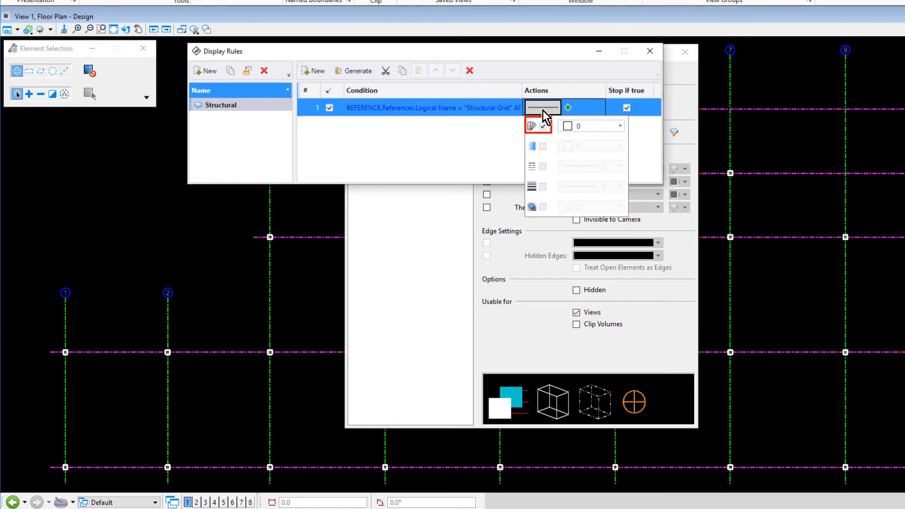
left_click(585, 125)
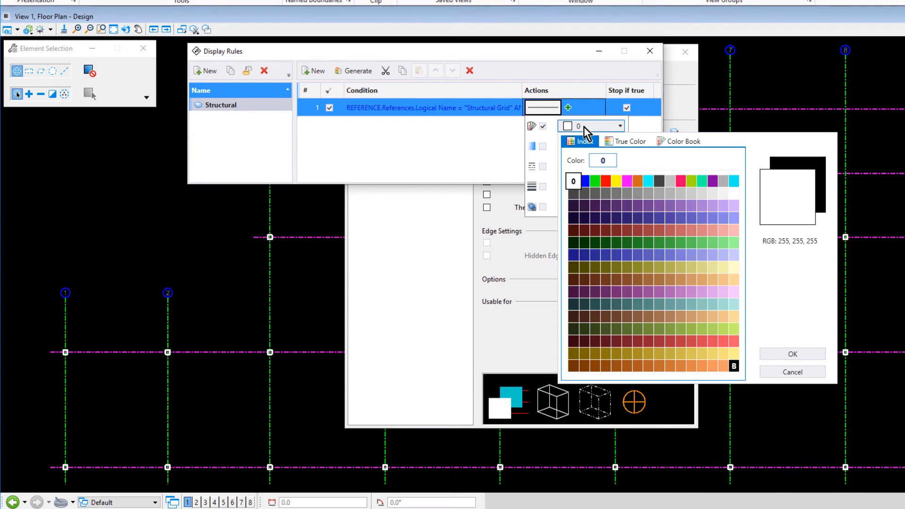
left_click(644, 196)
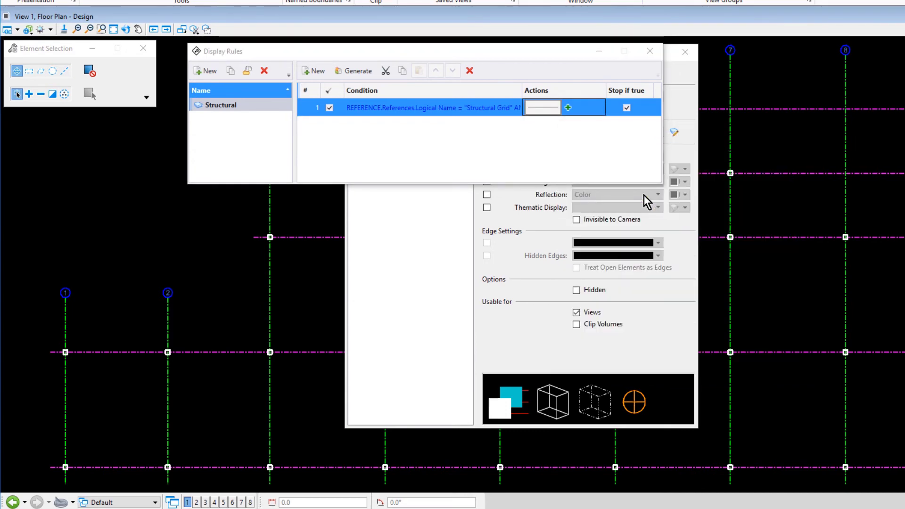
Enable the line weight override in the rule's symbology action with weight 0, and close the display rules editor
left_click(542, 111)
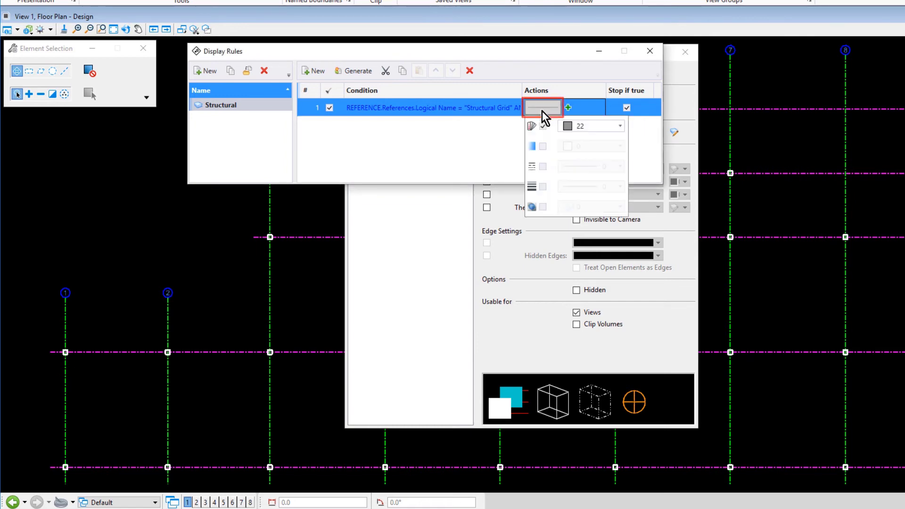
left_click(543, 186)
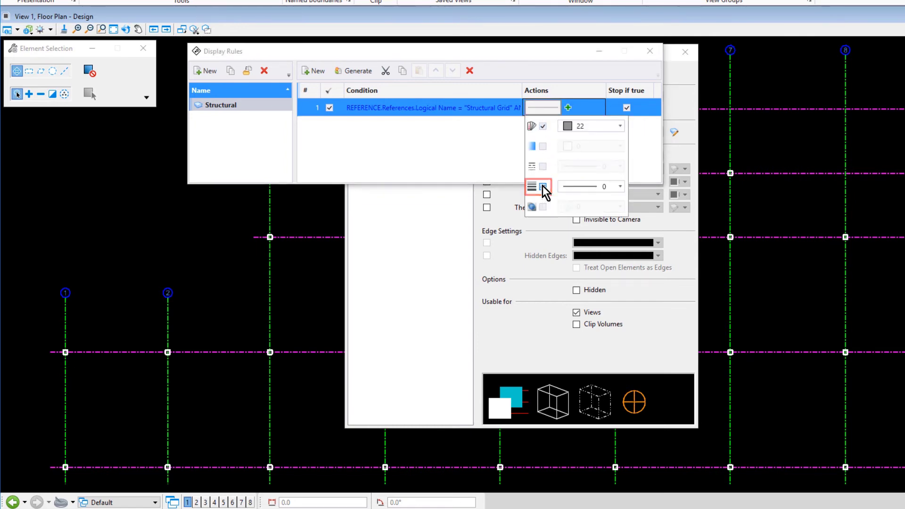
left_click(594, 186)
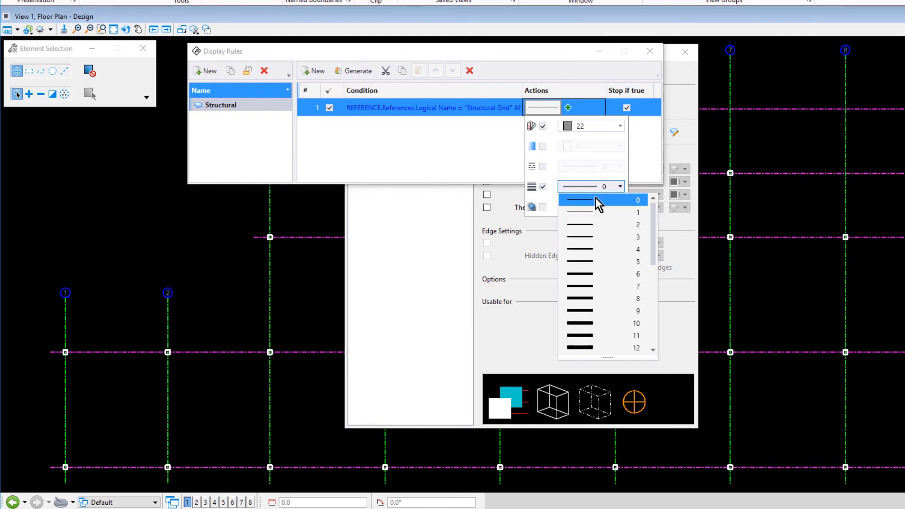
left_click(595, 200)
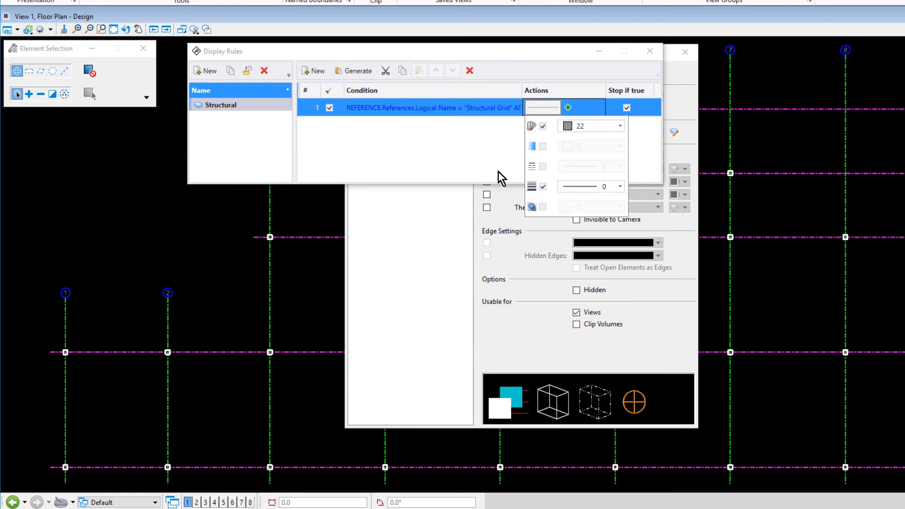
left_click(482, 145)
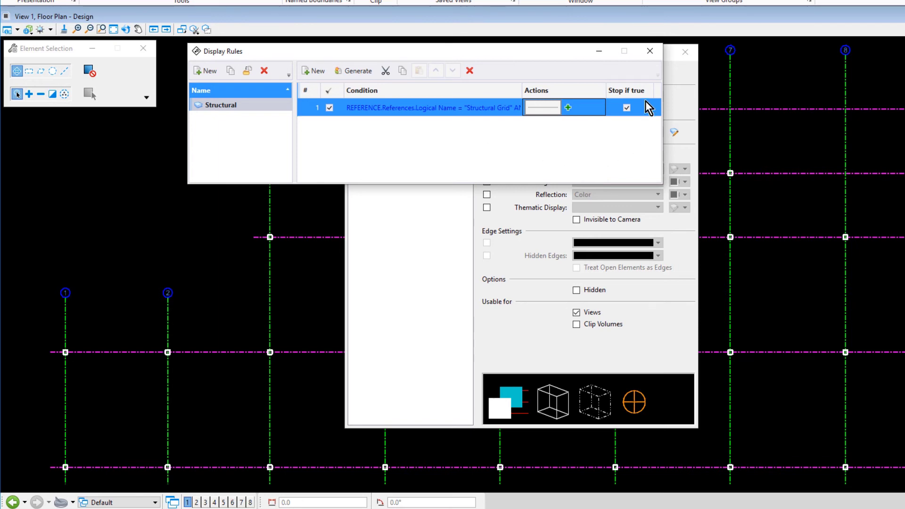
left_click(650, 52)
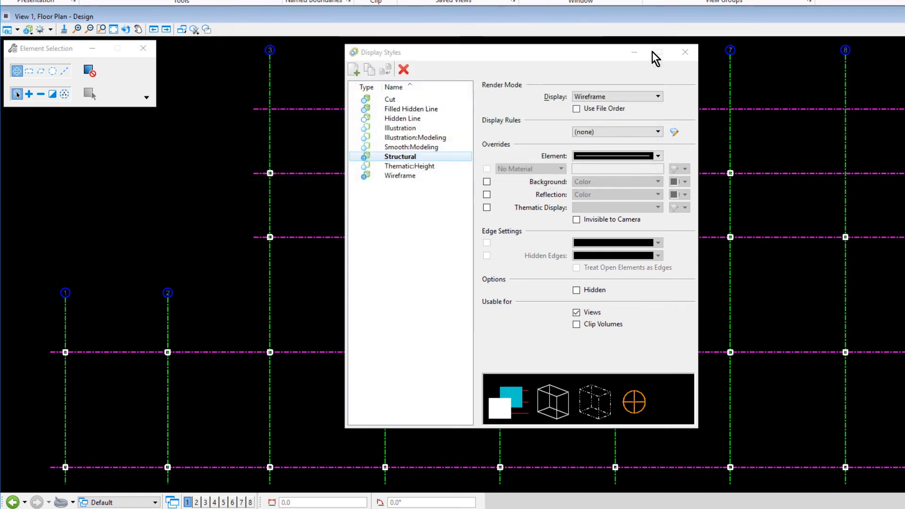
Apply the Structural display style to View 1, assign the Structural display rule set to the style, and close the display styles dialog
left_click(644, 77)
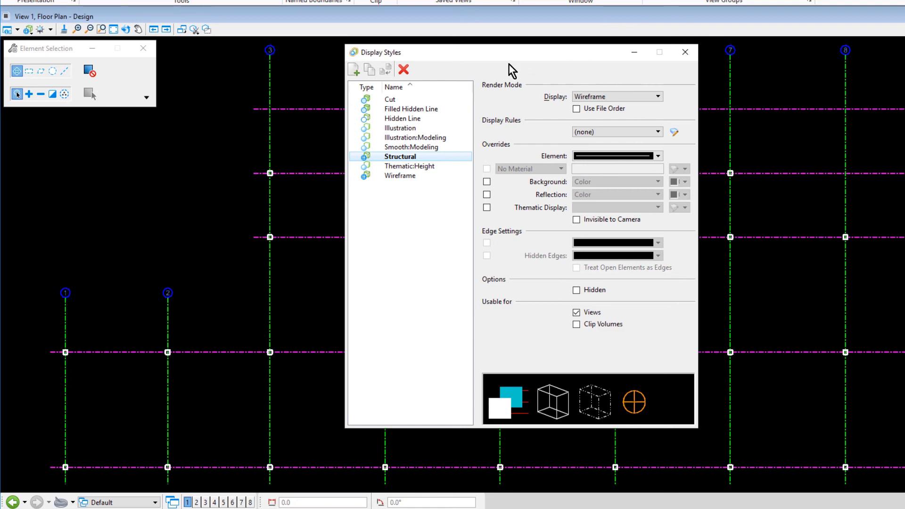
double_click(449, 159)
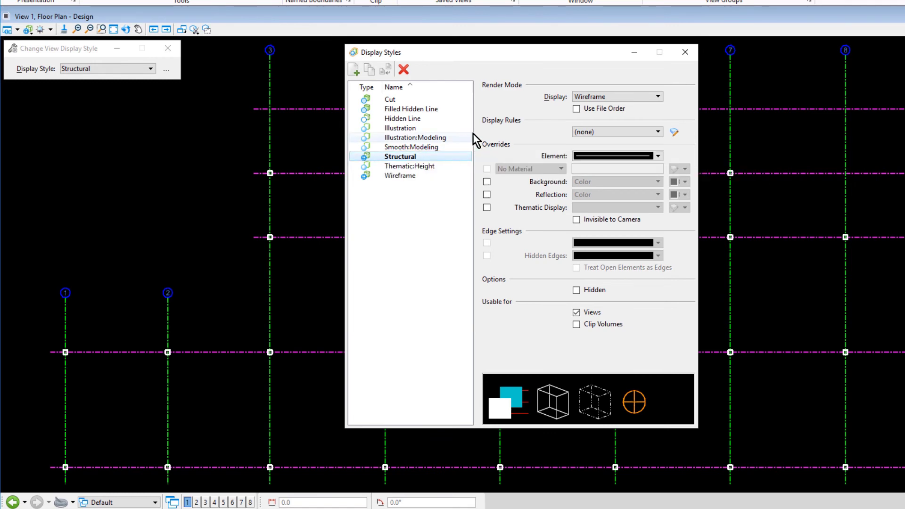
left_click(636, 132)
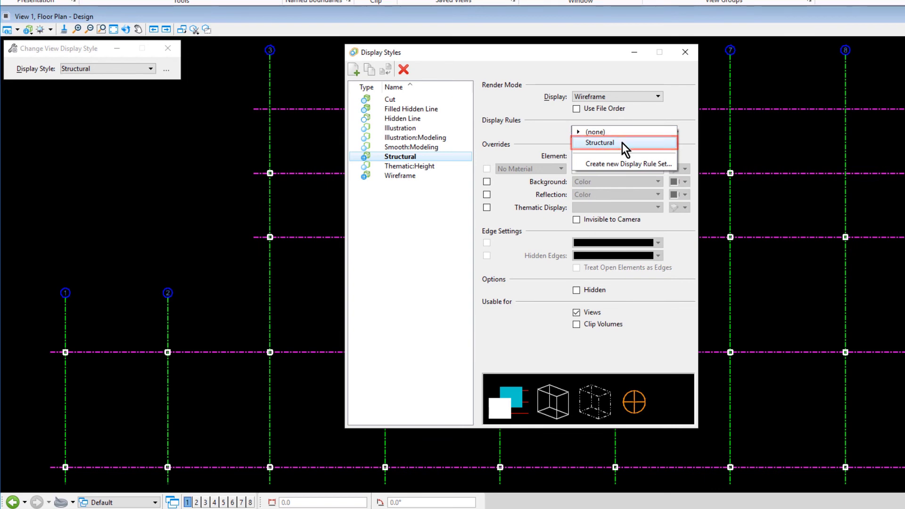
left_click(621, 143)
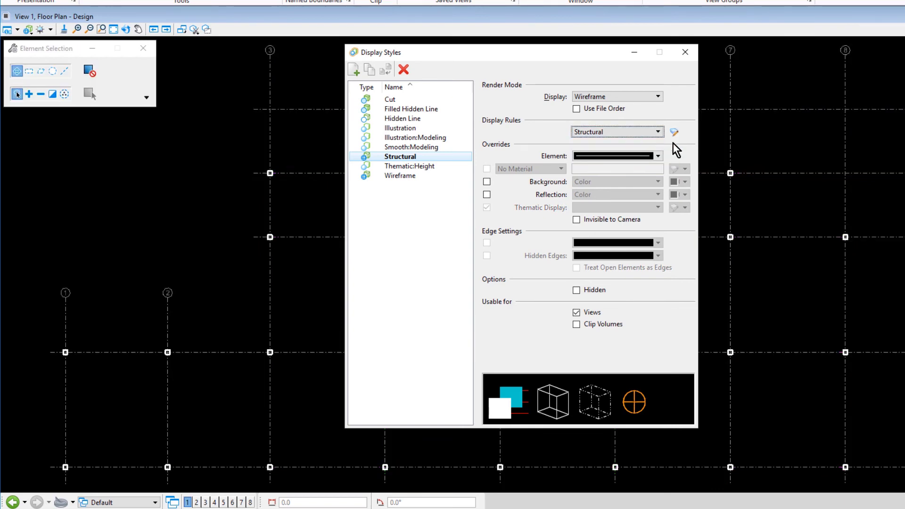
left_click(689, 58)
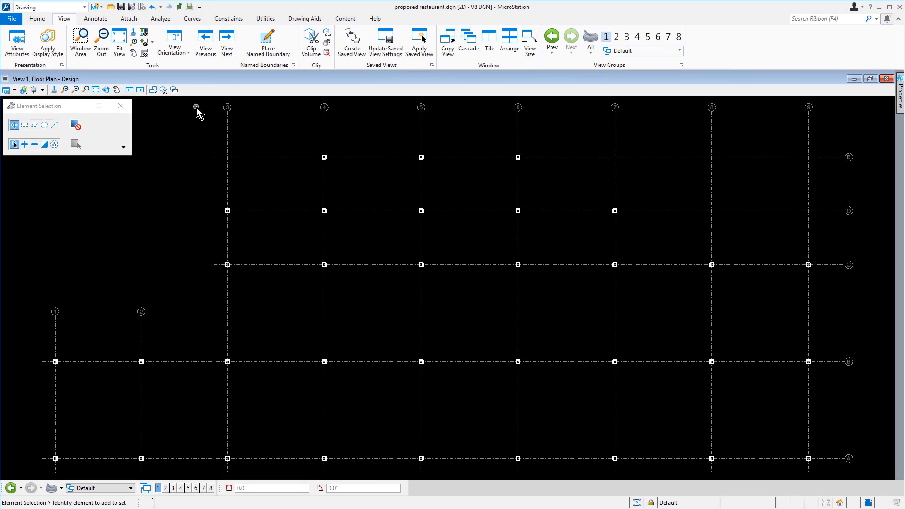
Inspect the overridden grid up close, fit the whole floor plan in View 1, and save the design file settings
scroll(197, 108, "up", 3)
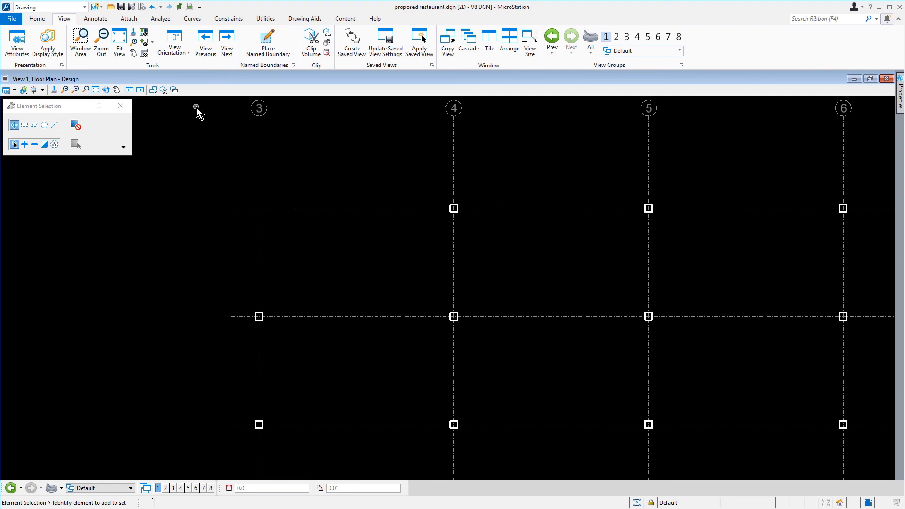
left_click(96, 89)
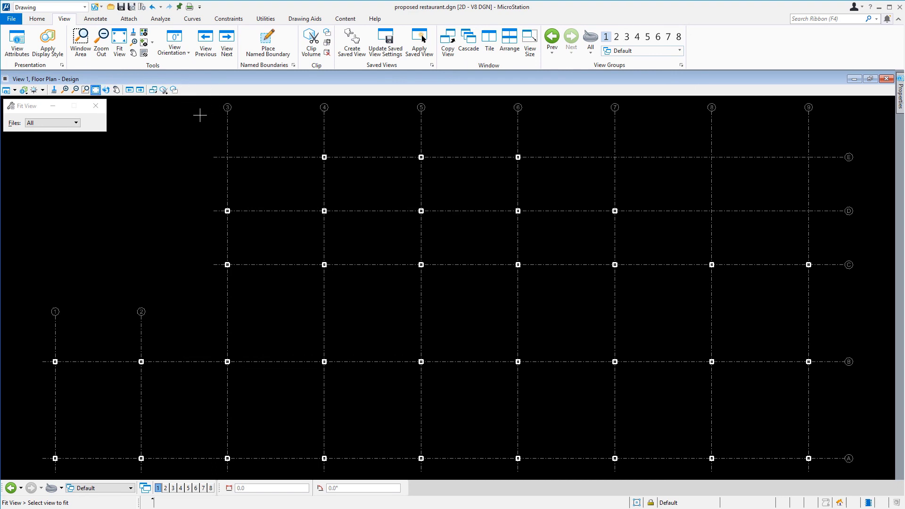
left_click(175, 121)
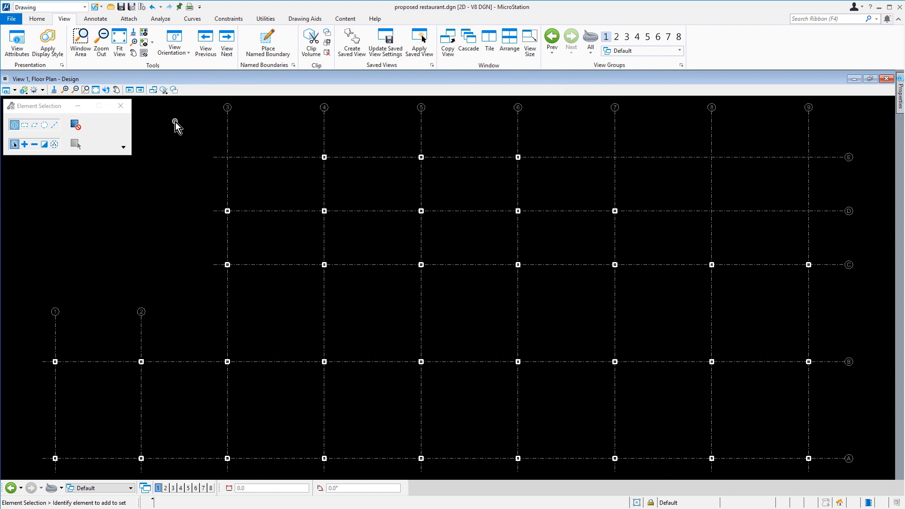
left_click(132, 7)
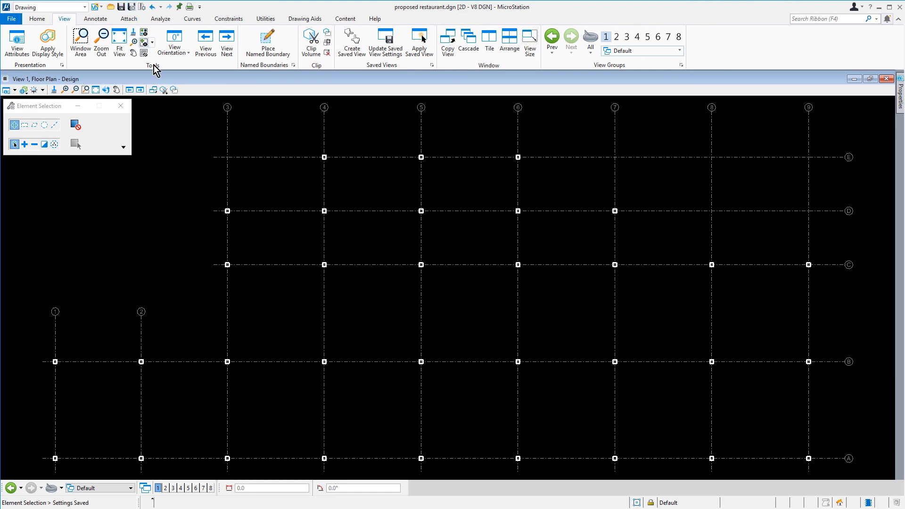